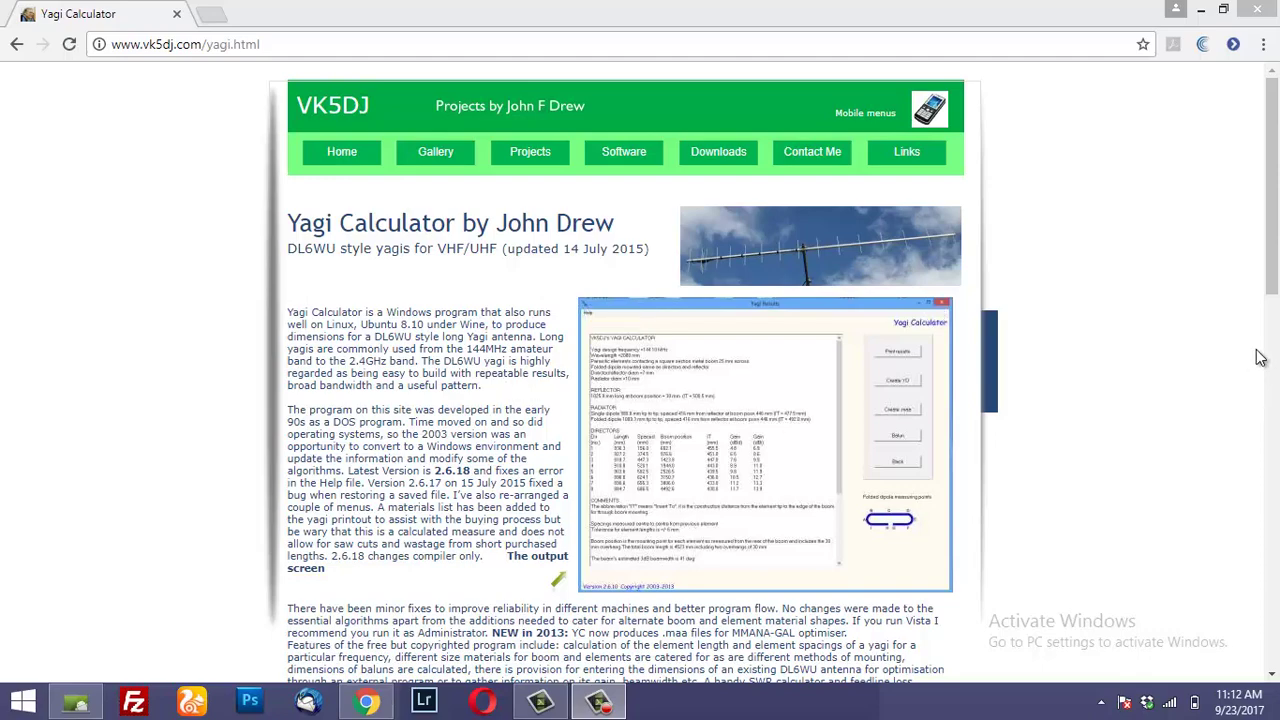
Scroll the vk5dj.com/yagi.html page down to the Download Ver 2.6.18 box and Acknowledgements
{"action": "left_click", "coordinate": [1273, 278]}
{"action": "left_click_drag", "start_coordinate": [1273, 278], "coordinate": [1273, 388]}
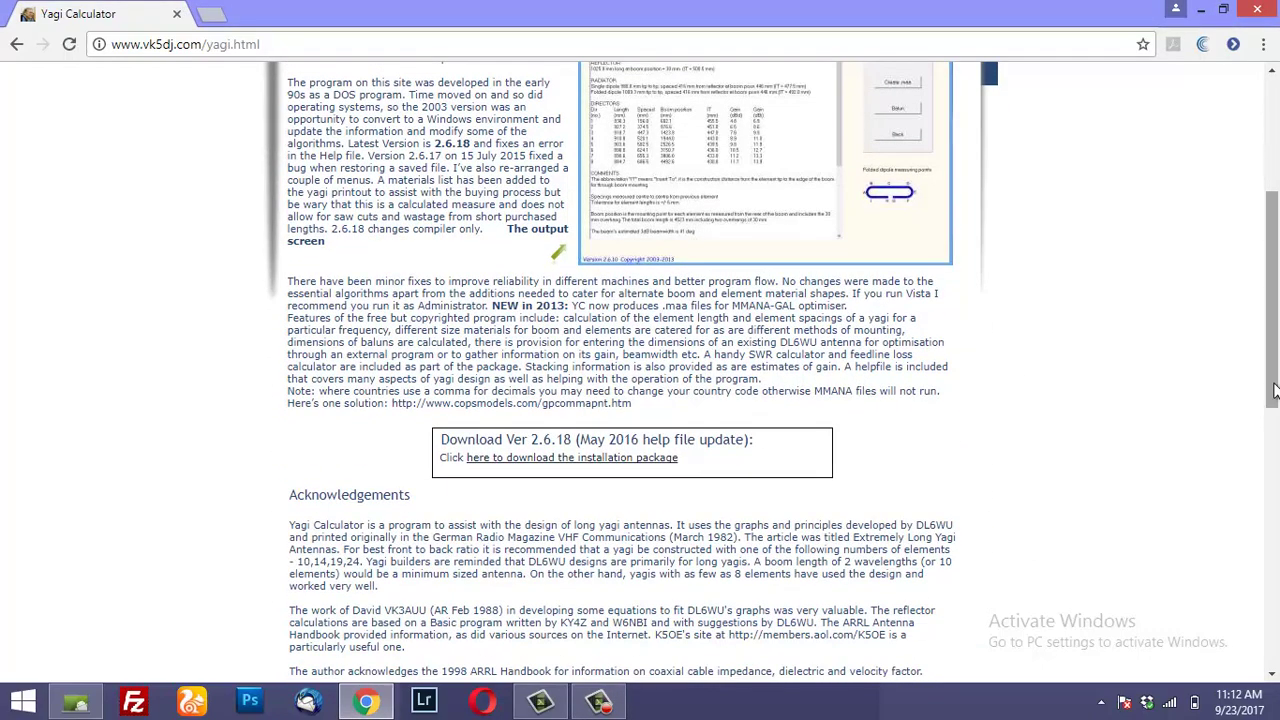
{"action": "scroll", "coordinate": [452, 381], "scroll_direction": "up", "scroll_amount": 4}
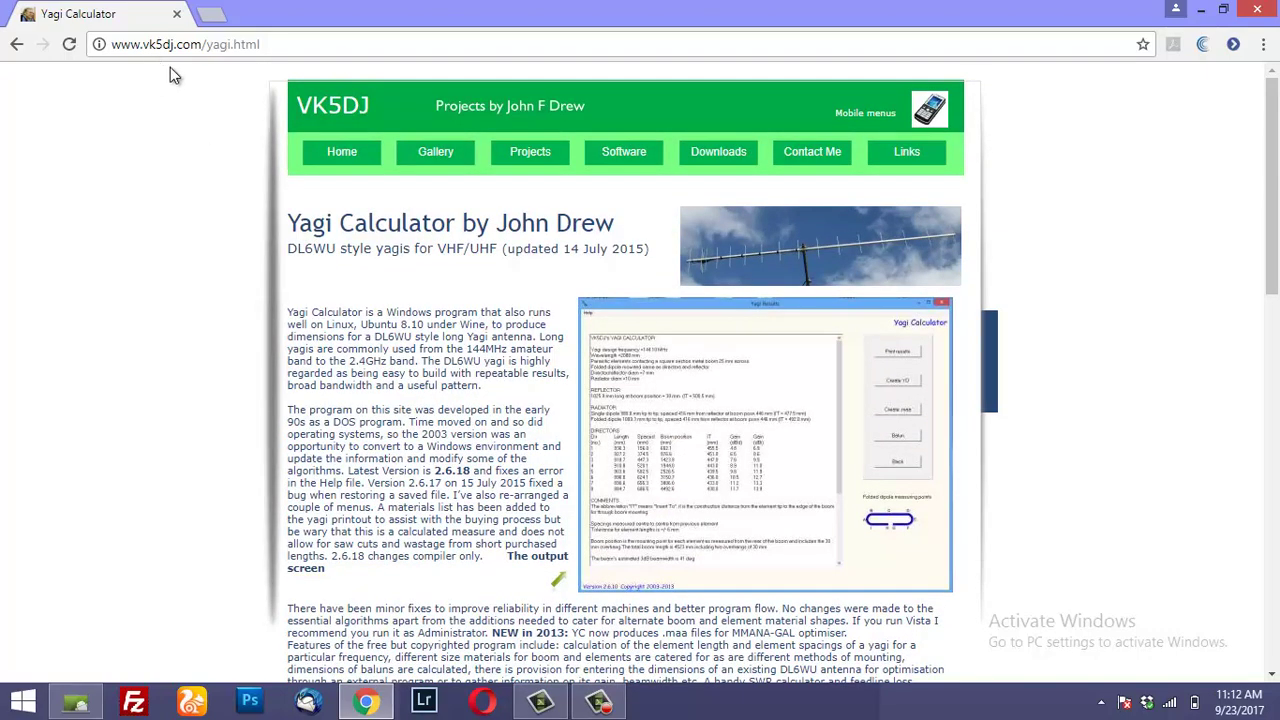
{"action": "scroll", "coordinate": [366, 343], "scroll_direction": "down", "scroll_amount": 3}
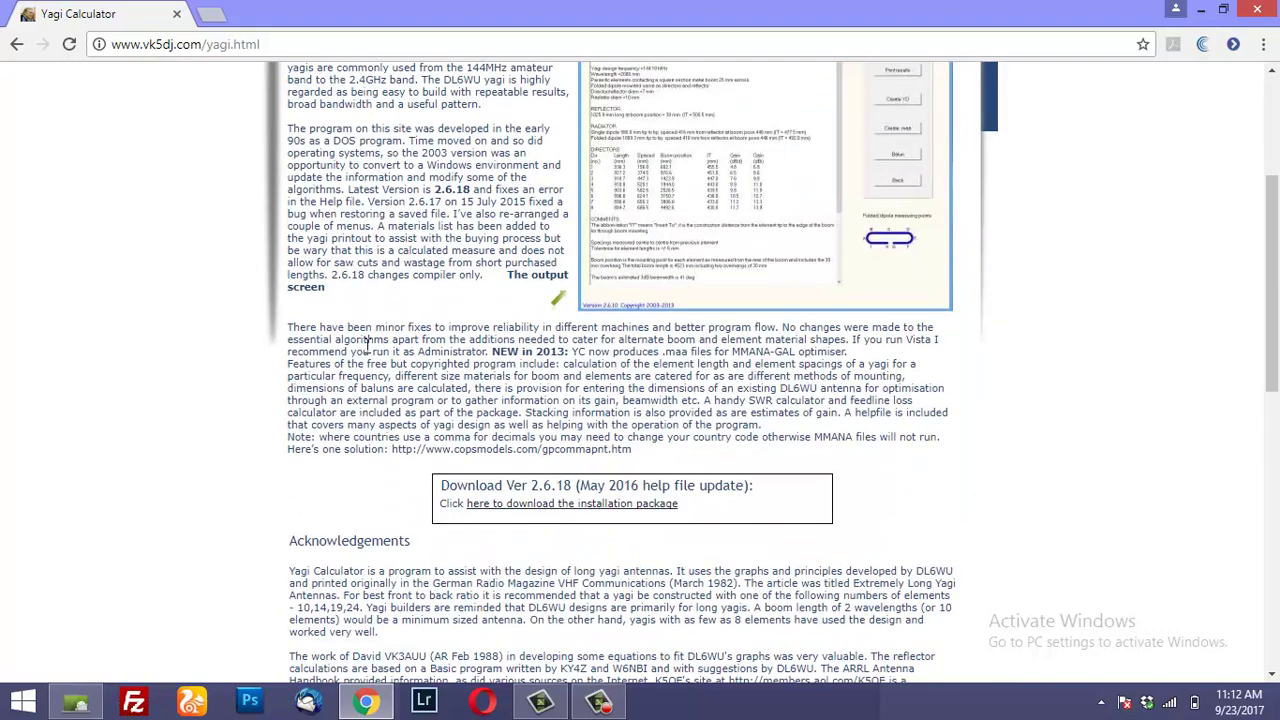
{"action": "scroll", "coordinate": [620, 512], "scroll_direction": "down", "scroll_amount": 2}
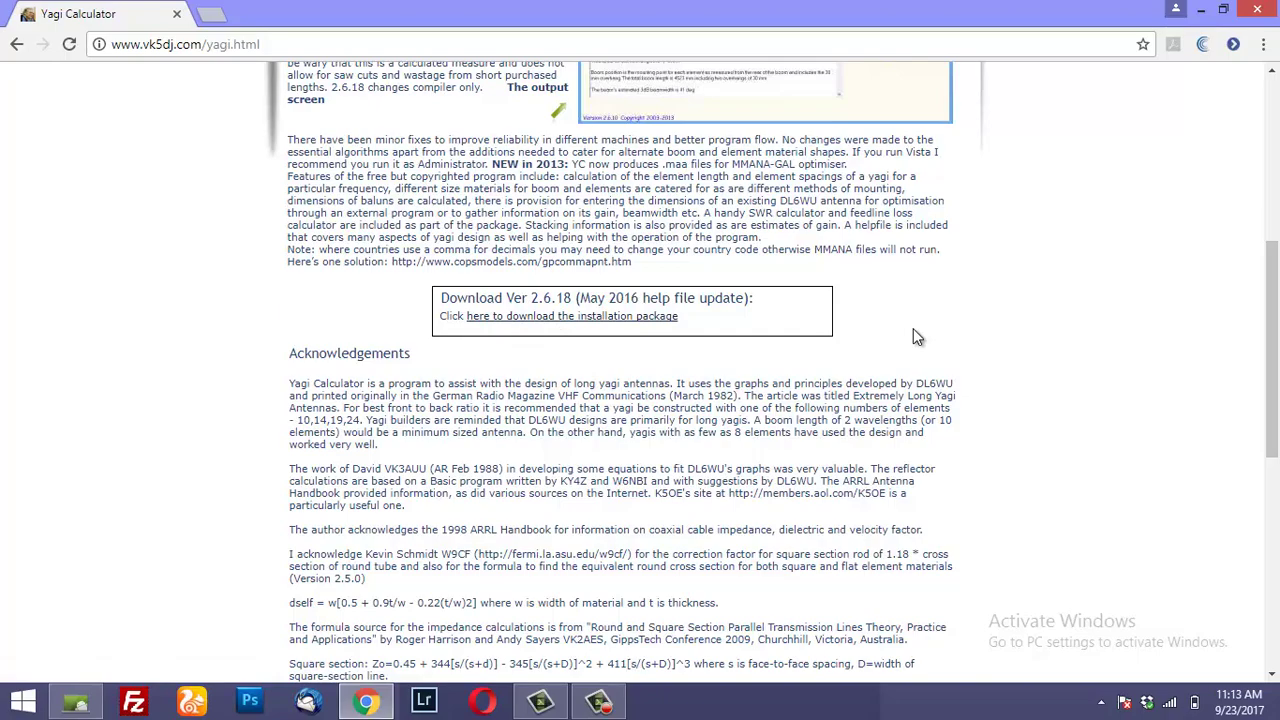
Minimize Chrome, start Yagi Calculator from its desktop icon and maximize its window
{"action": "left_click", "coordinate": [1203, 12]}
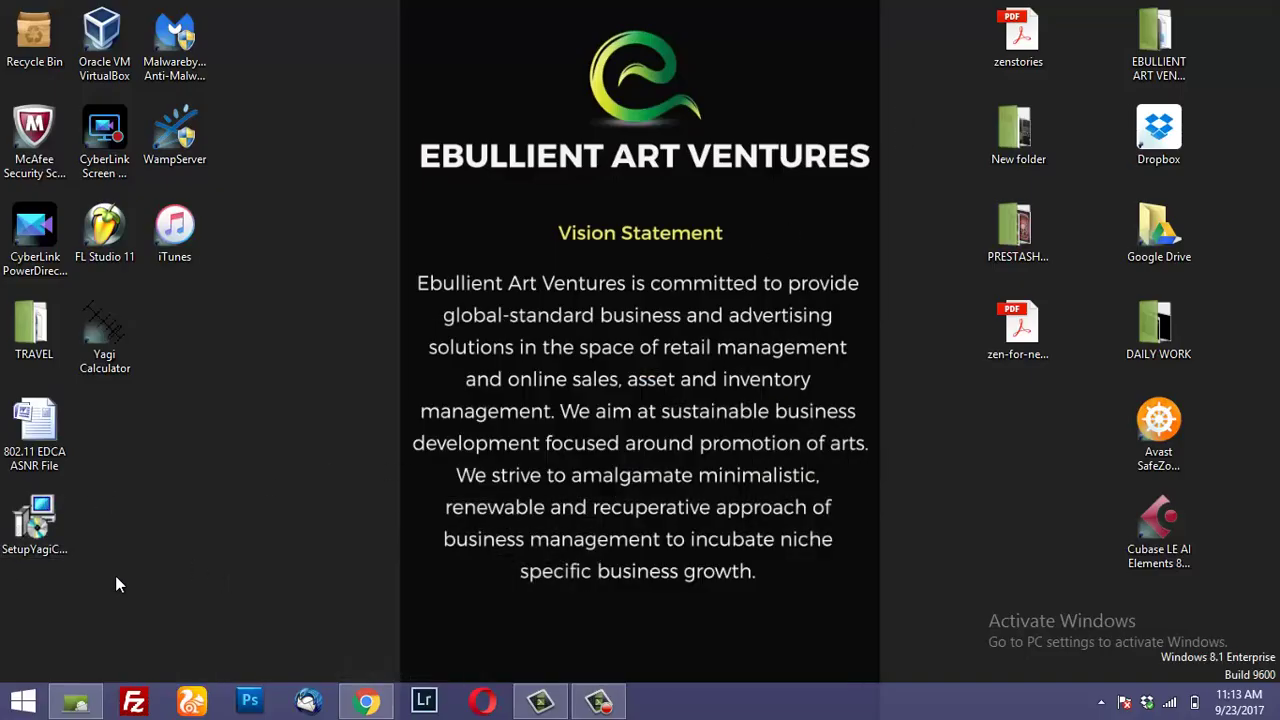
{"action": "double_click", "coordinate": [55, 540]}
{"action": "double_click", "coordinate": [118, 366]}
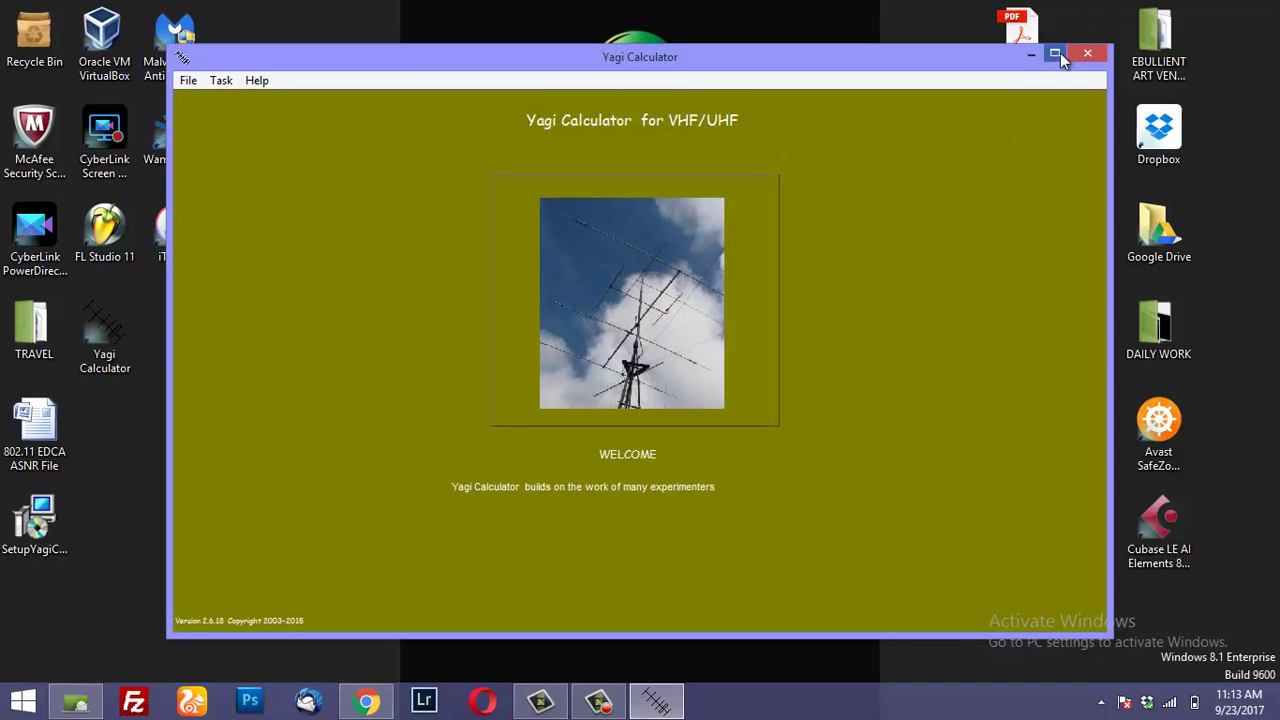
{"action": "left_click", "coordinate": [1056, 53]}
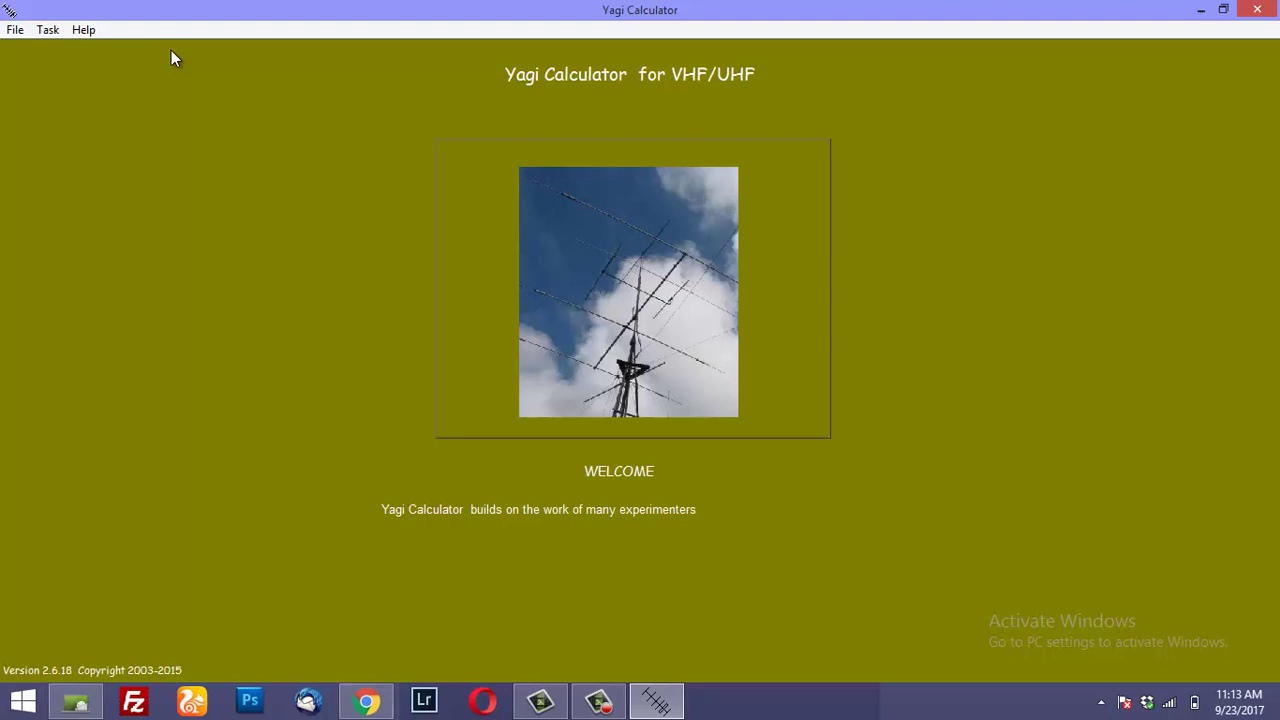
Open Task > Design Yagi and replace the 144.1 MHz frequency with 85
{"action": "left_click", "coordinate": [16, 30]}
{"action": "mouse_move", "coordinate": [45, 41]}
{"action": "mouse_move", "coordinate": [86, 32]}
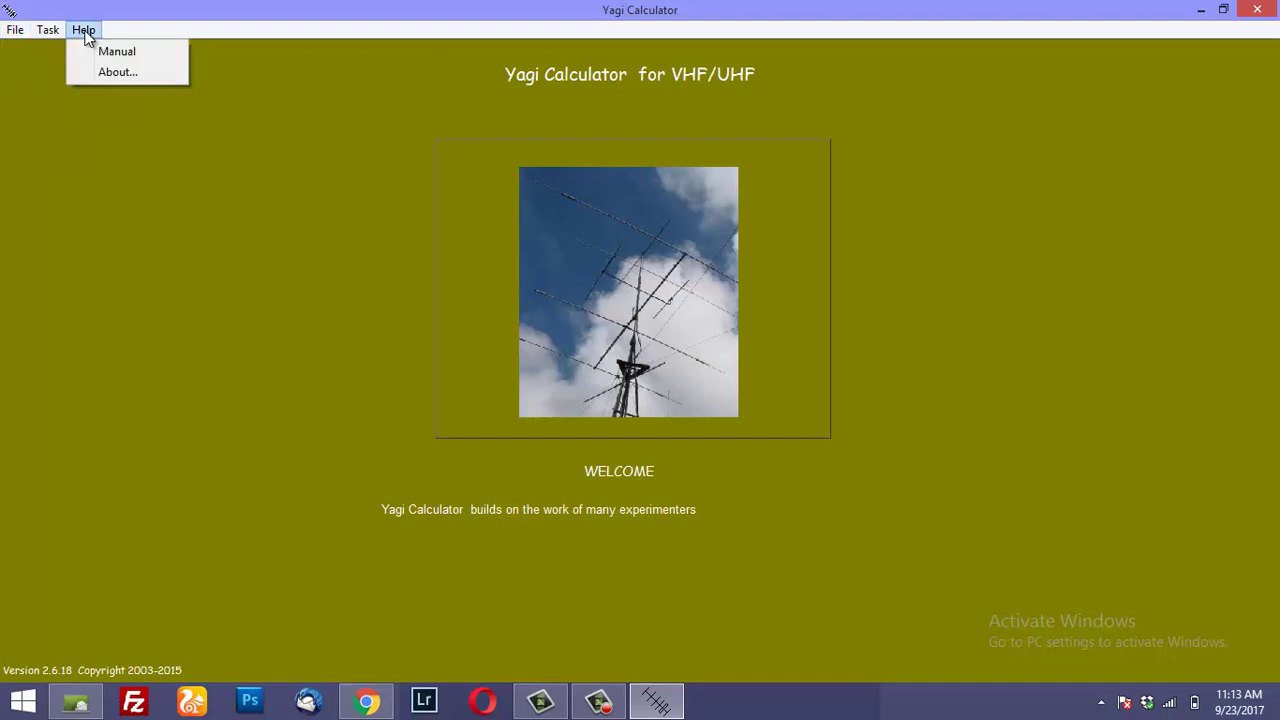
{"action": "mouse_move", "coordinate": [6, 36]}
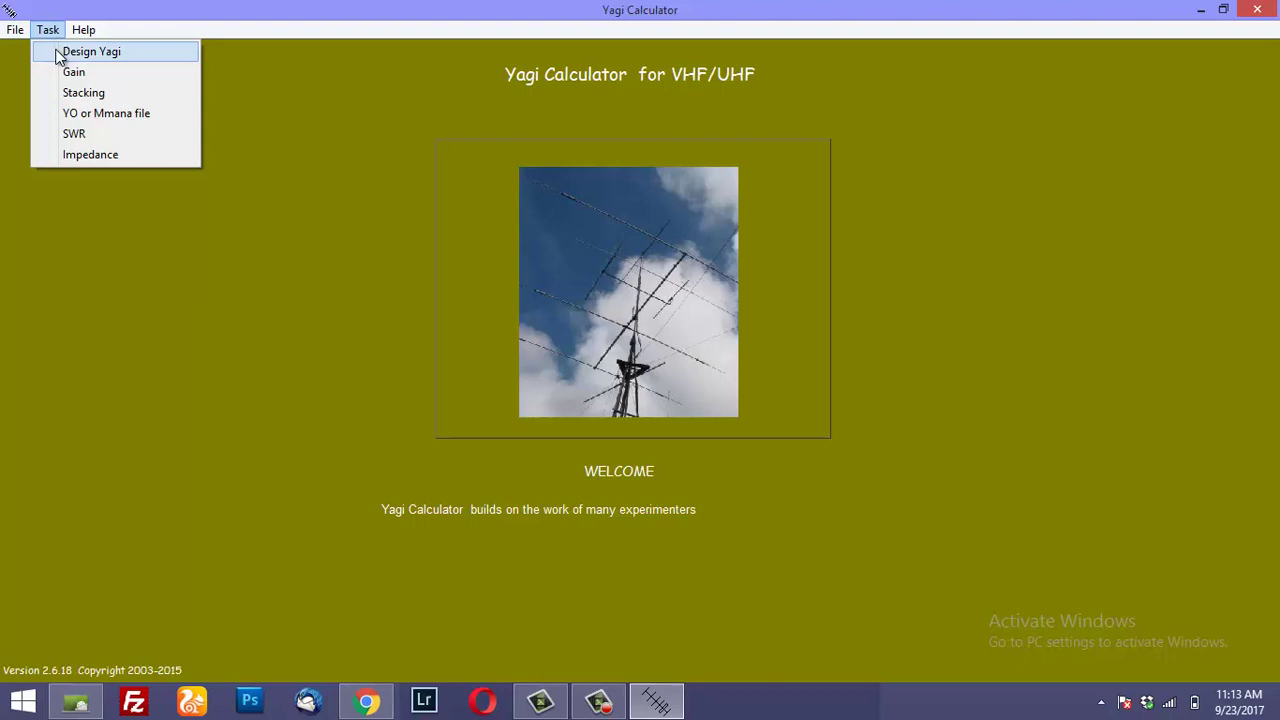
{"action": "left_click", "coordinate": [60, 54]}
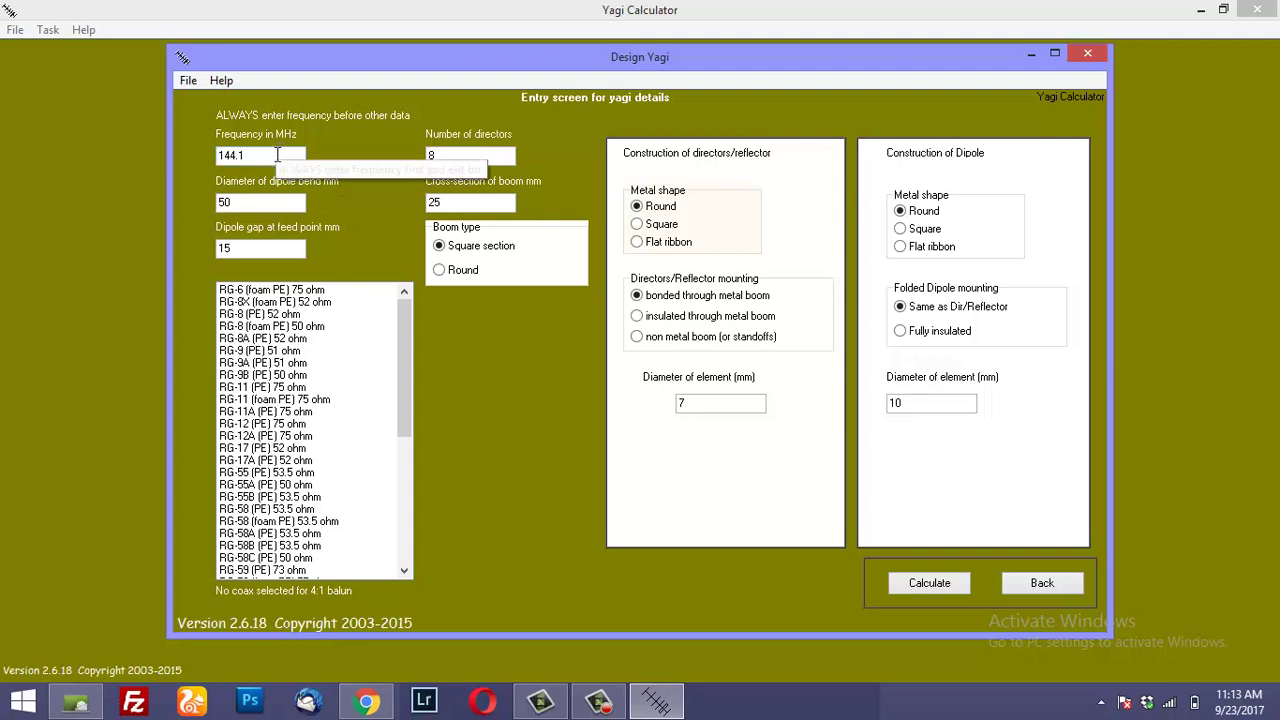
{"action": "left_click_drag", "start_coordinate": [277, 155], "coordinate": [220, 155]}
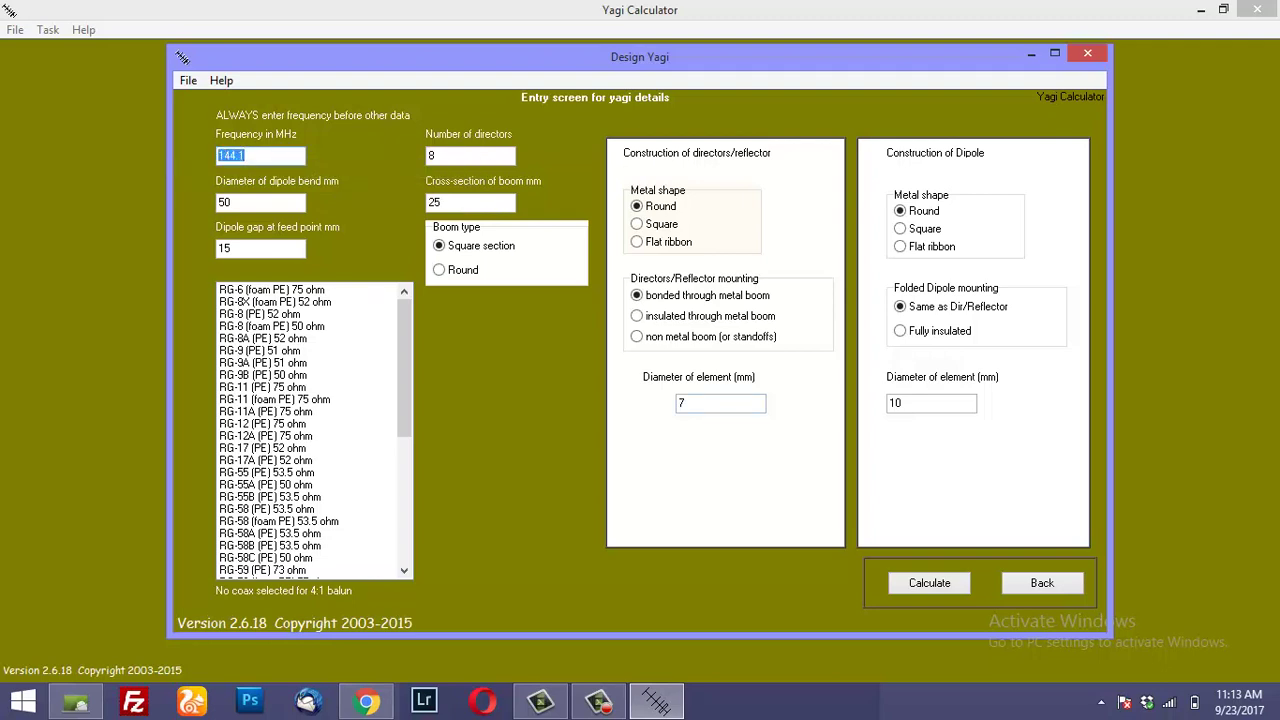
{"action": "type", "text": "85"}
Calculate the 85 MHz, 8-director yagi and maximize the Yagi Results window
{"action": "left_click", "coordinate": [935, 586]}
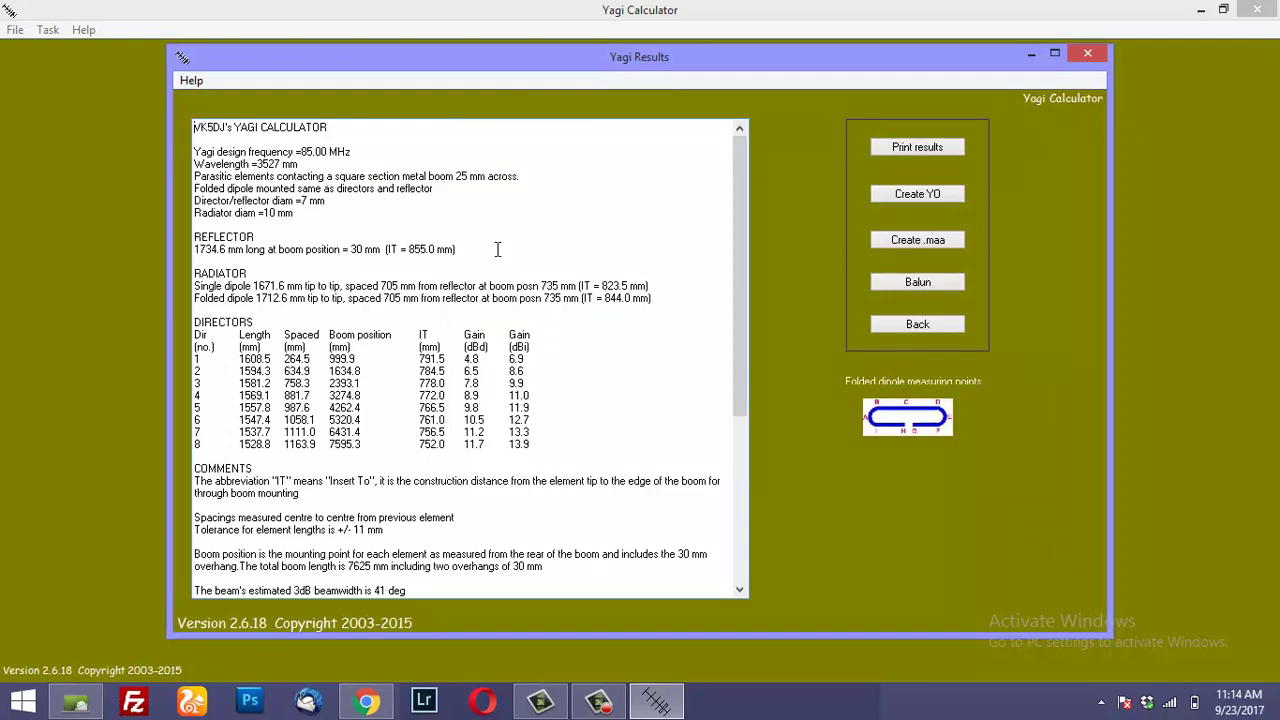
{"action": "left_click", "coordinate": [1055, 55]}
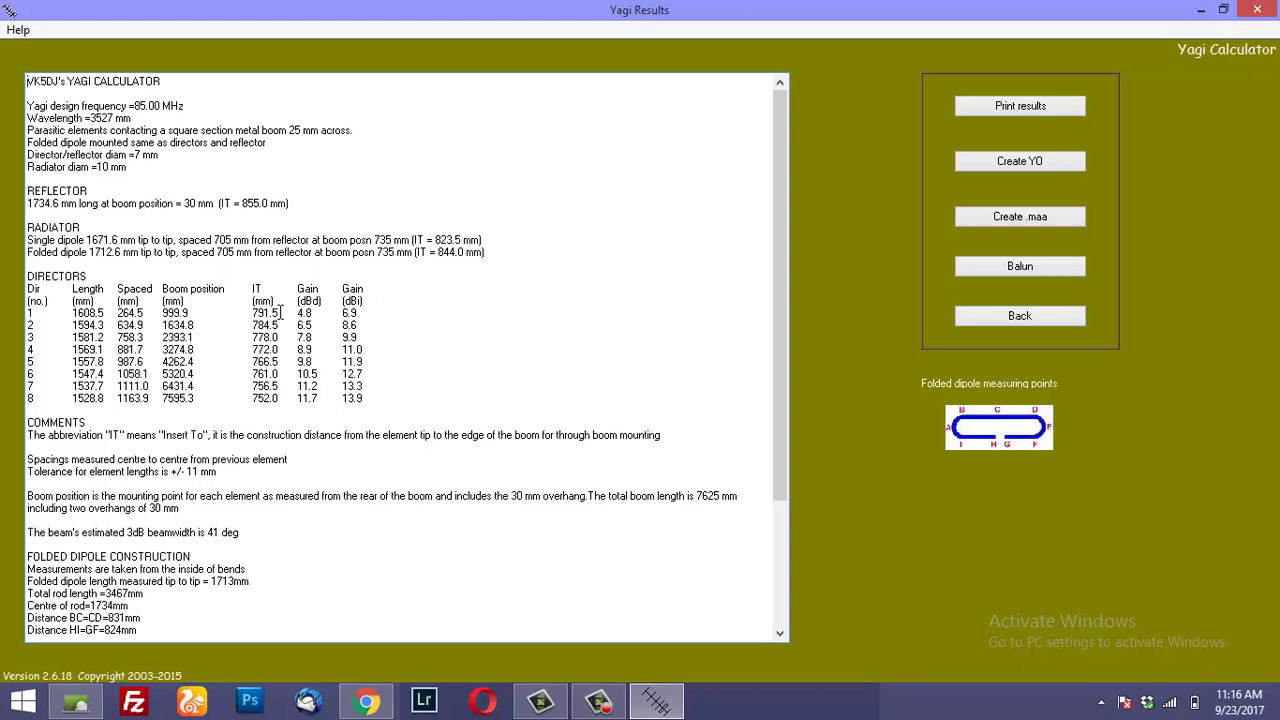
Review the results list, then go Back to the Design Yagi entry screen
{"action": "scroll", "coordinate": [262, 370], "scroll_direction": "down", "scroll_amount": 5}
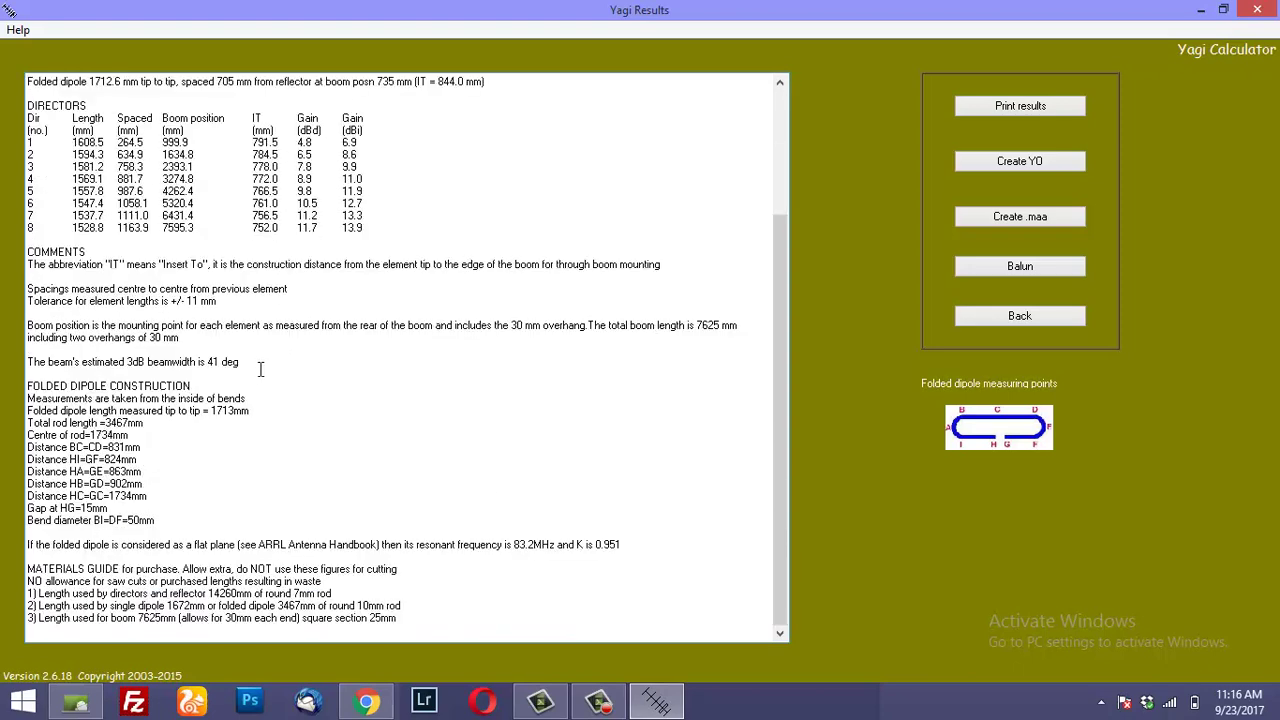
{"action": "scroll", "coordinate": [304, 410], "scroll_direction": "up", "scroll_amount": 5}
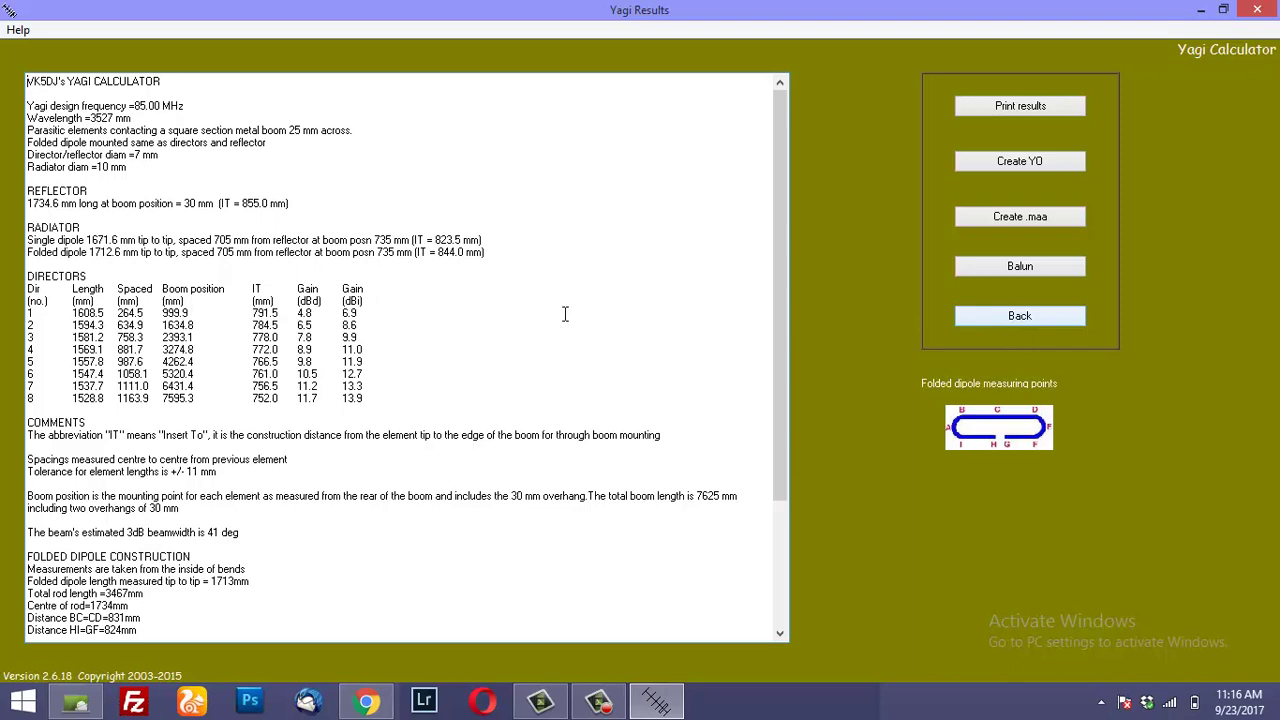
{"action": "left_click", "coordinate": [1025, 313]}
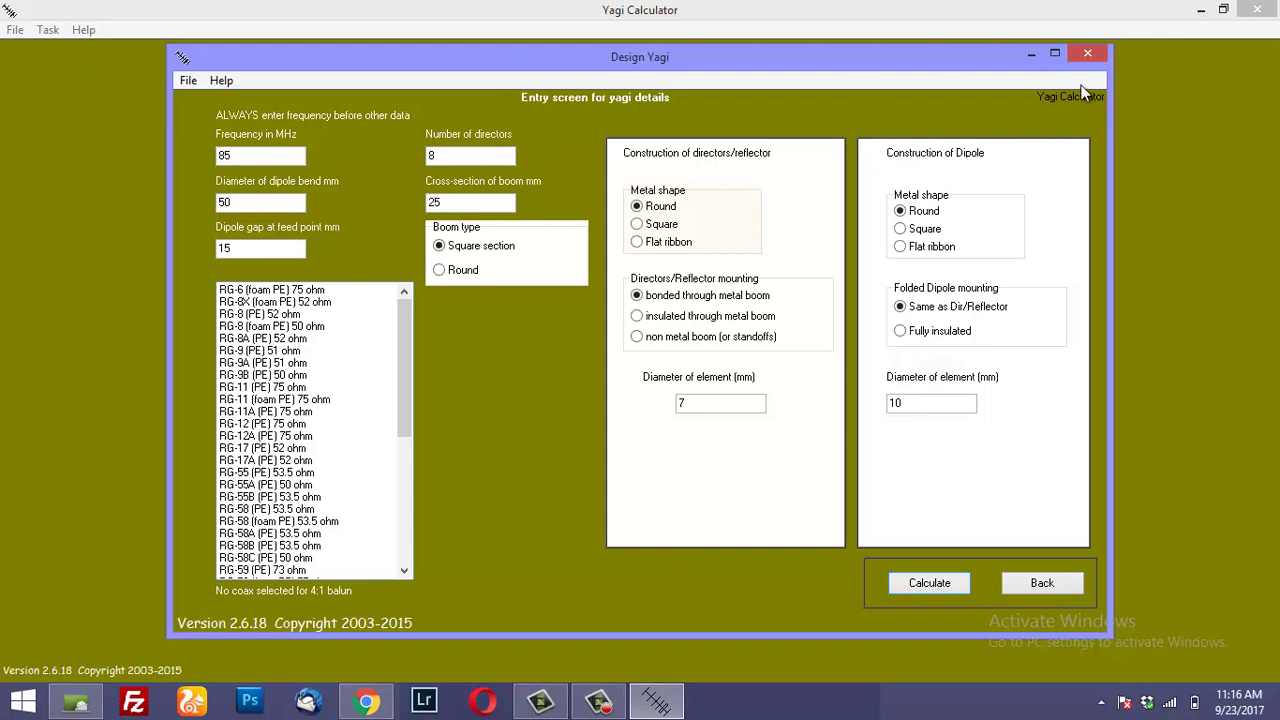
{"action": "left_click", "coordinate": [1054, 589]}
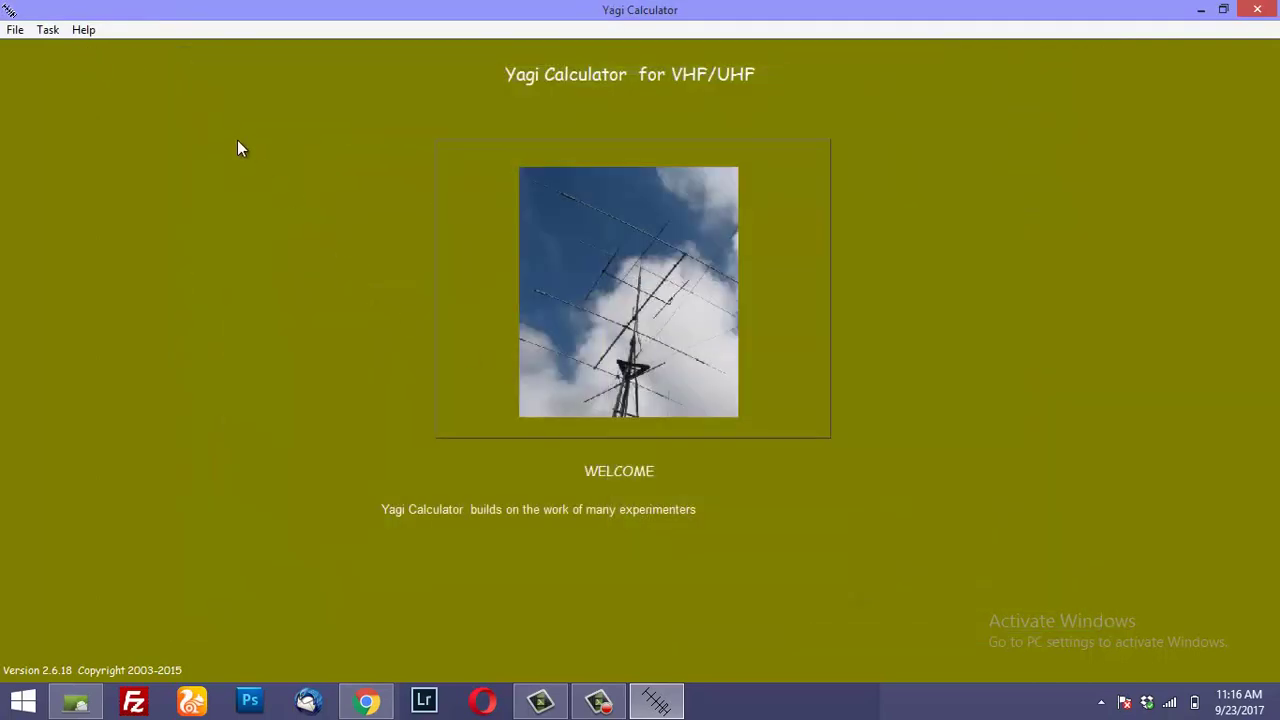
{"action": "left_click", "coordinate": [50, 28]}
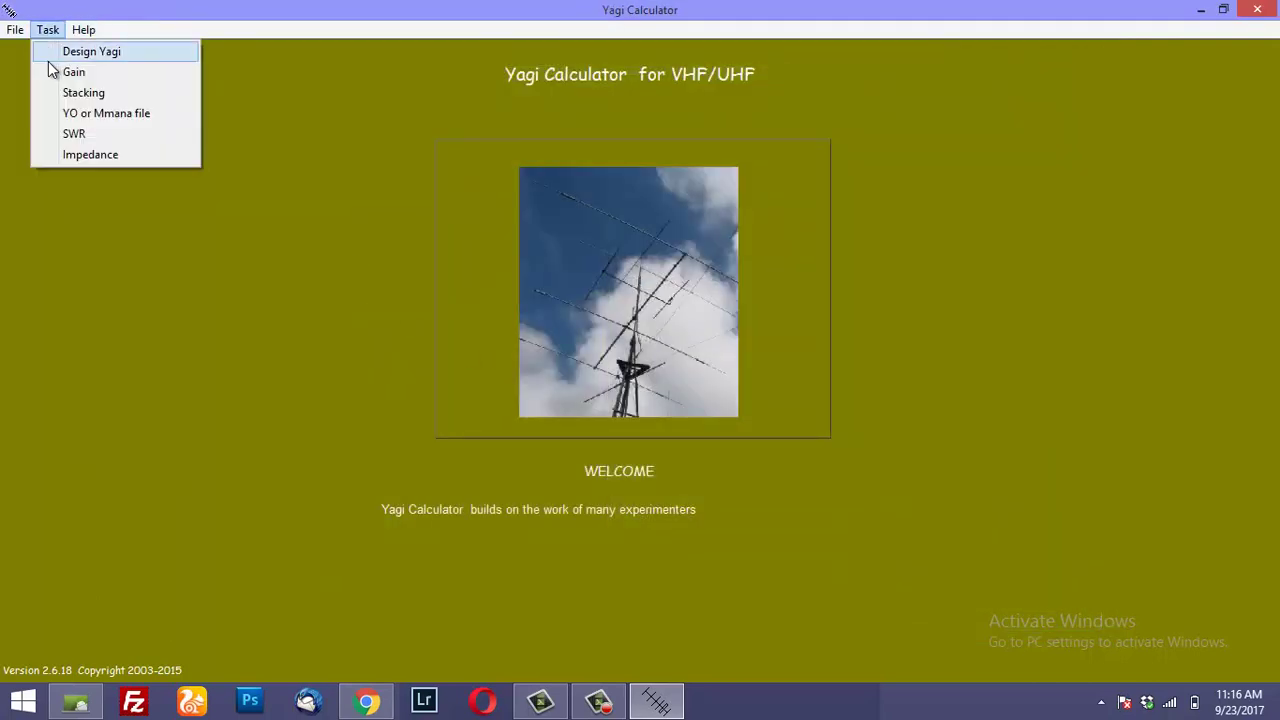
{"action": "left_click", "coordinate": [58, 74]}
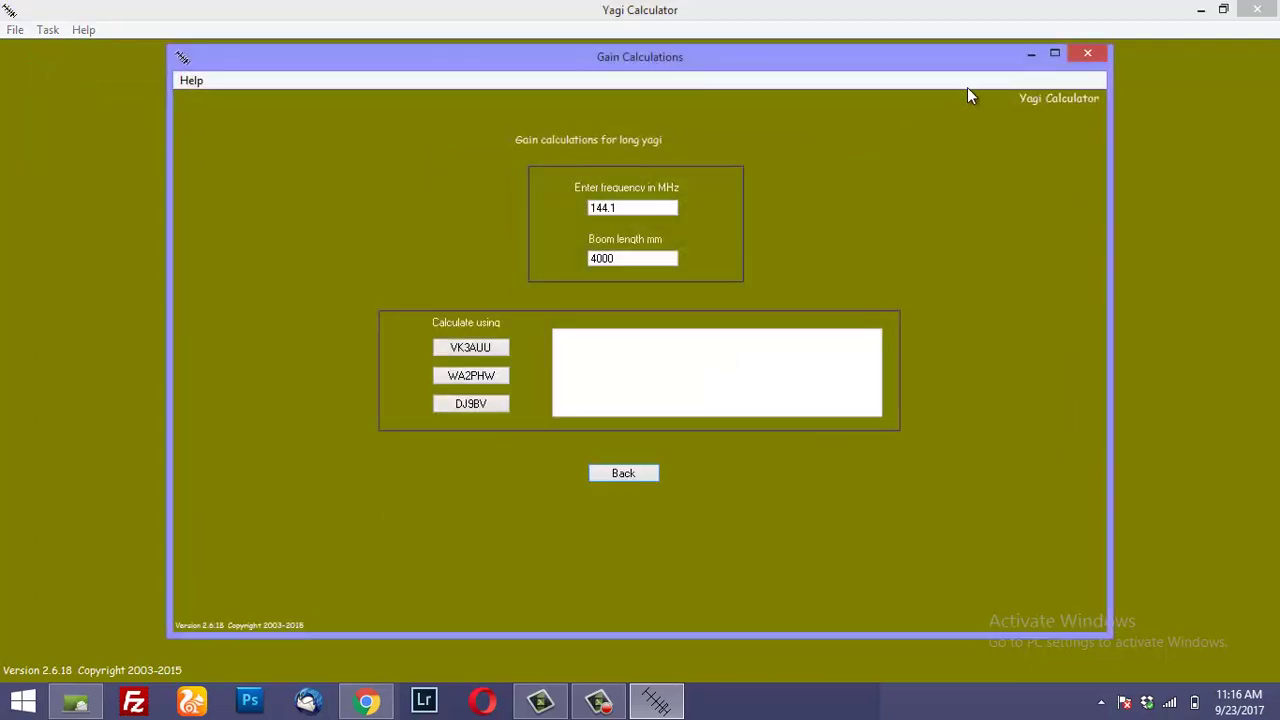
{"action": "left_click", "coordinate": [1093, 51]}
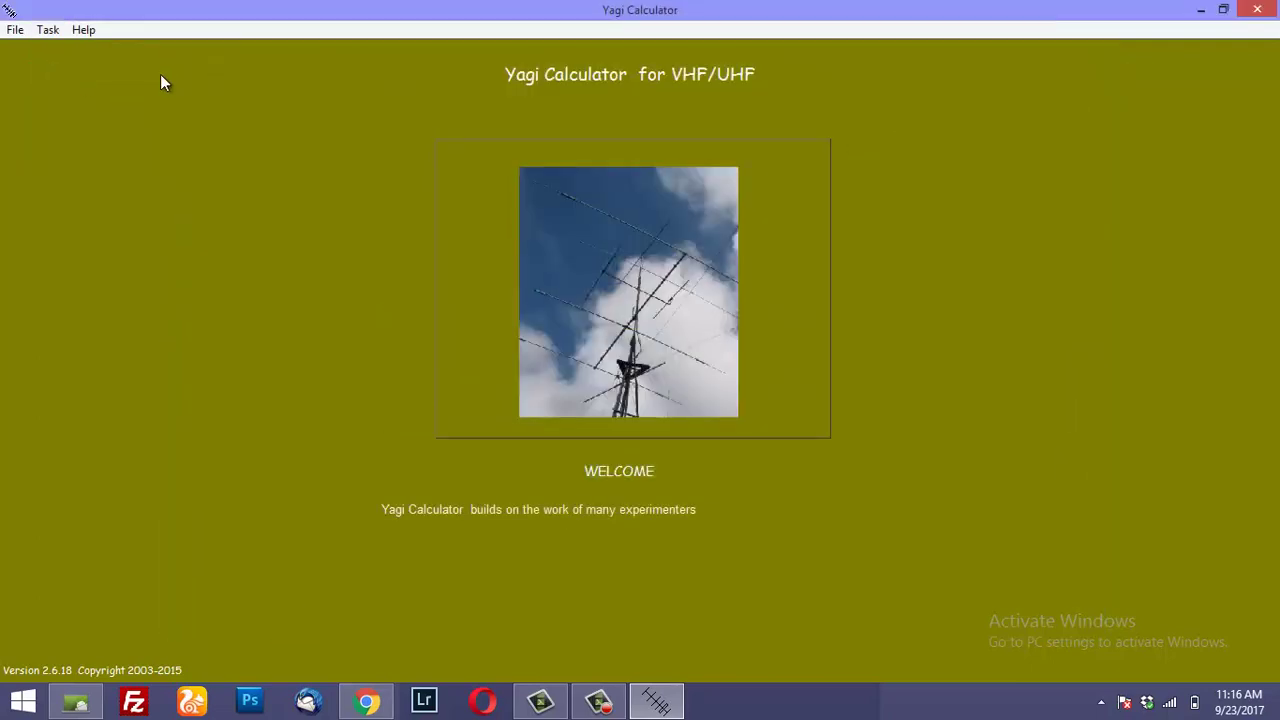
{"action": "left_click", "coordinate": [48, 30]}
{"action": "left_click", "coordinate": [62, 88]}
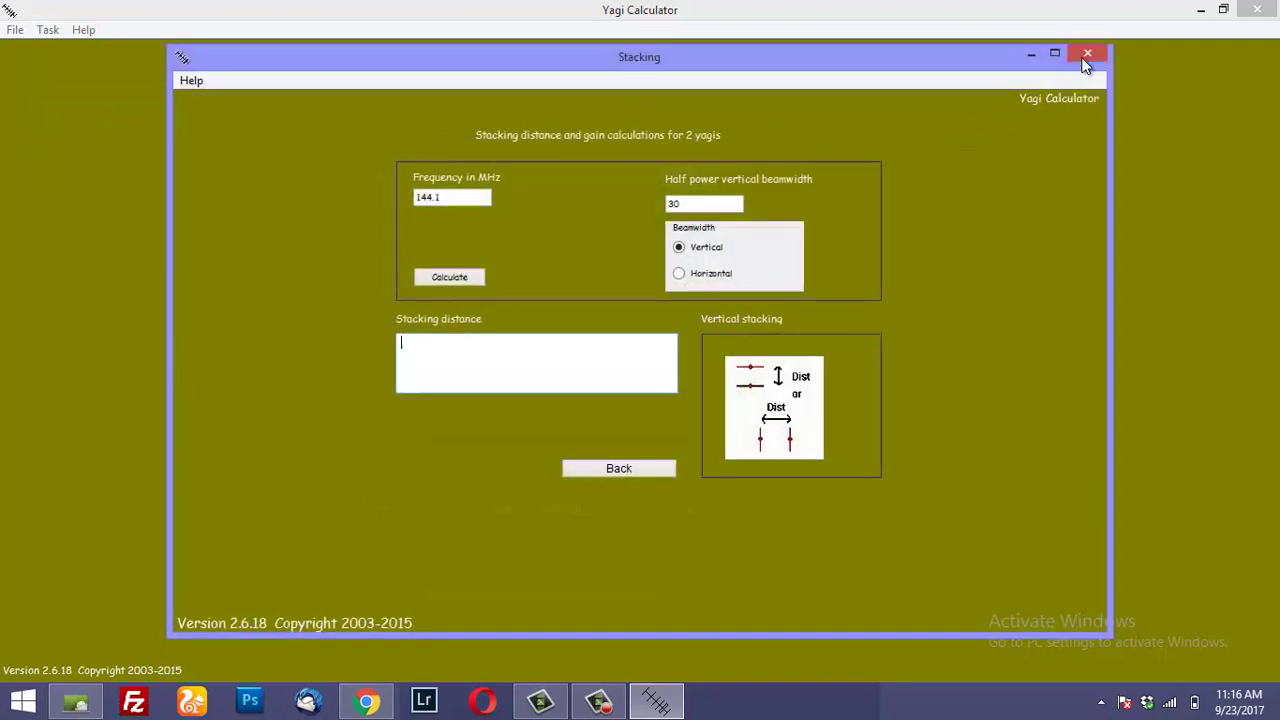
{"action": "left_click", "coordinate": [1087, 57]}
{"action": "left_click", "coordinate": [52, 29]}
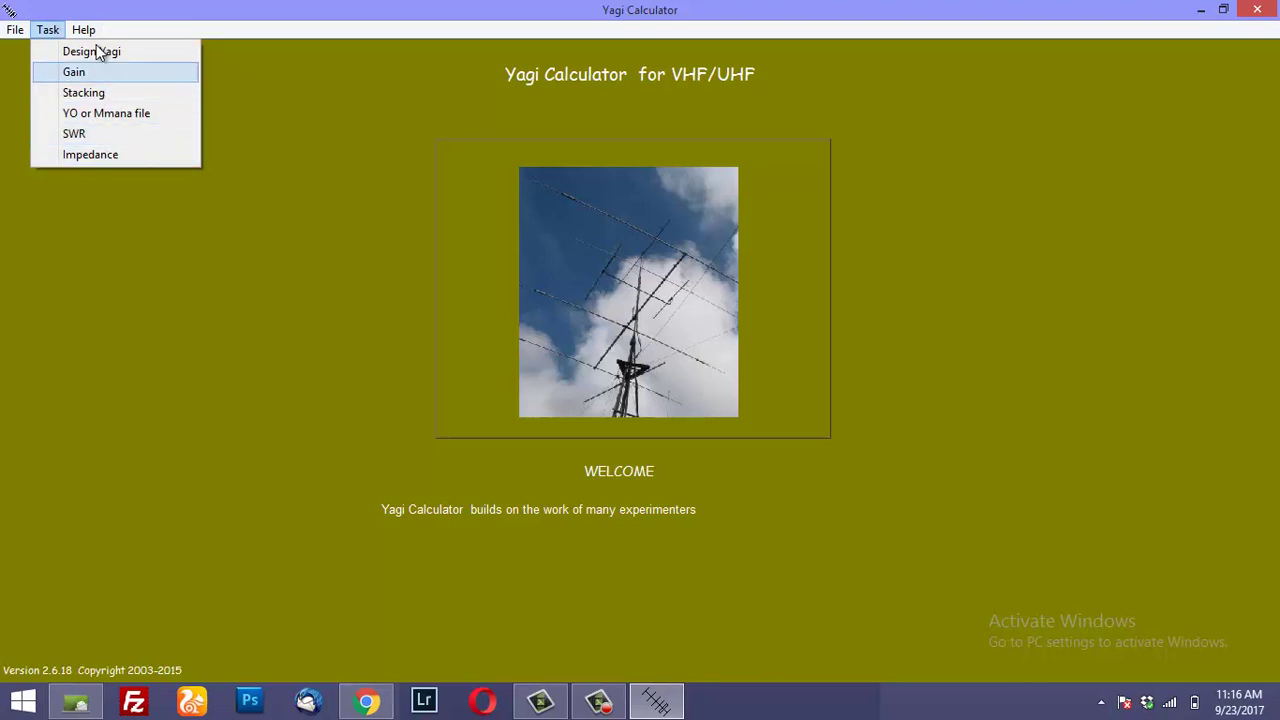
{"action": "mouse_move", "coordinate": [86, 30]}
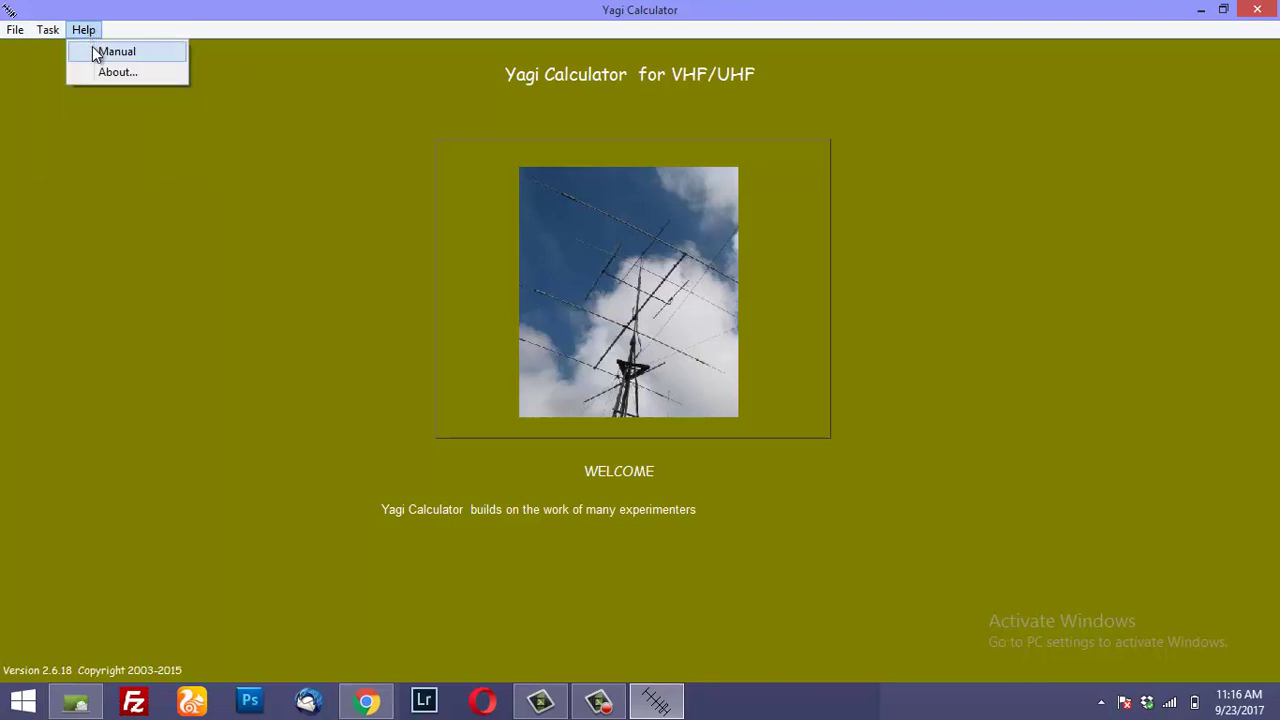
Open Help > Manual maximized and show the SWR Calculations topic on coax length and loss
{"action": "left_click", "coordinate": [117, 51]}
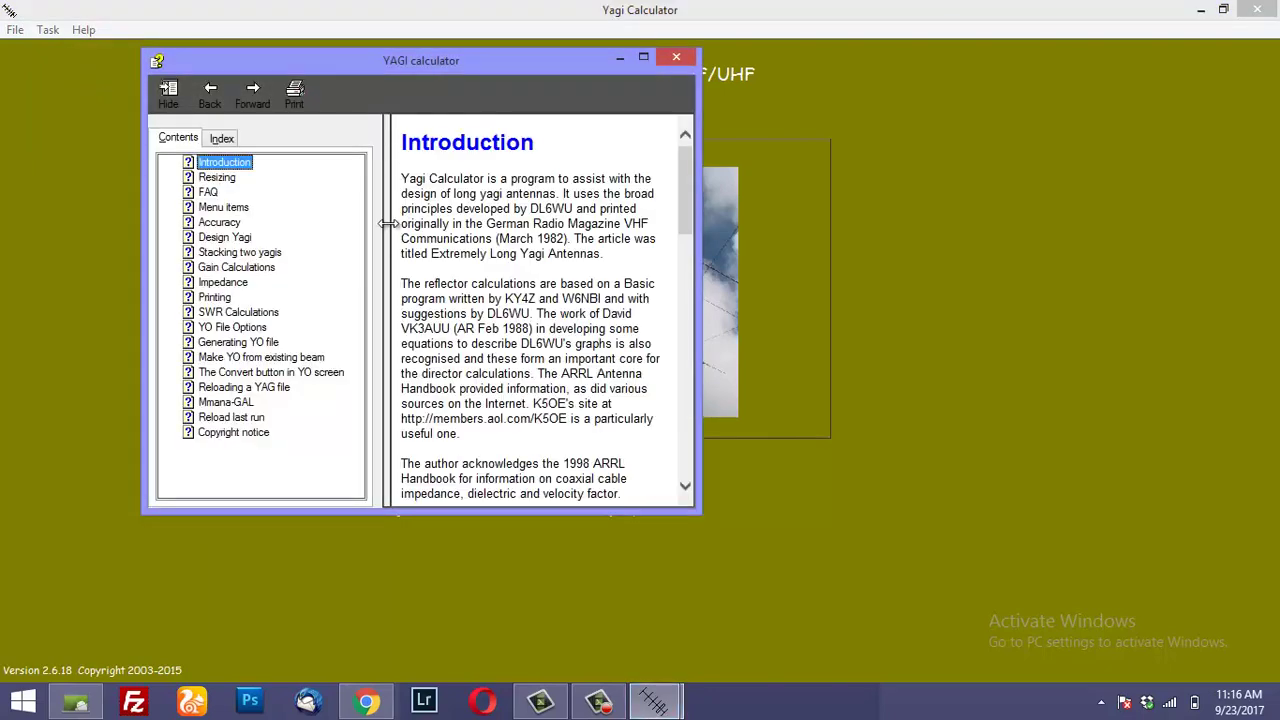
{"action": "left_click", "coordinate": [642, 62]}
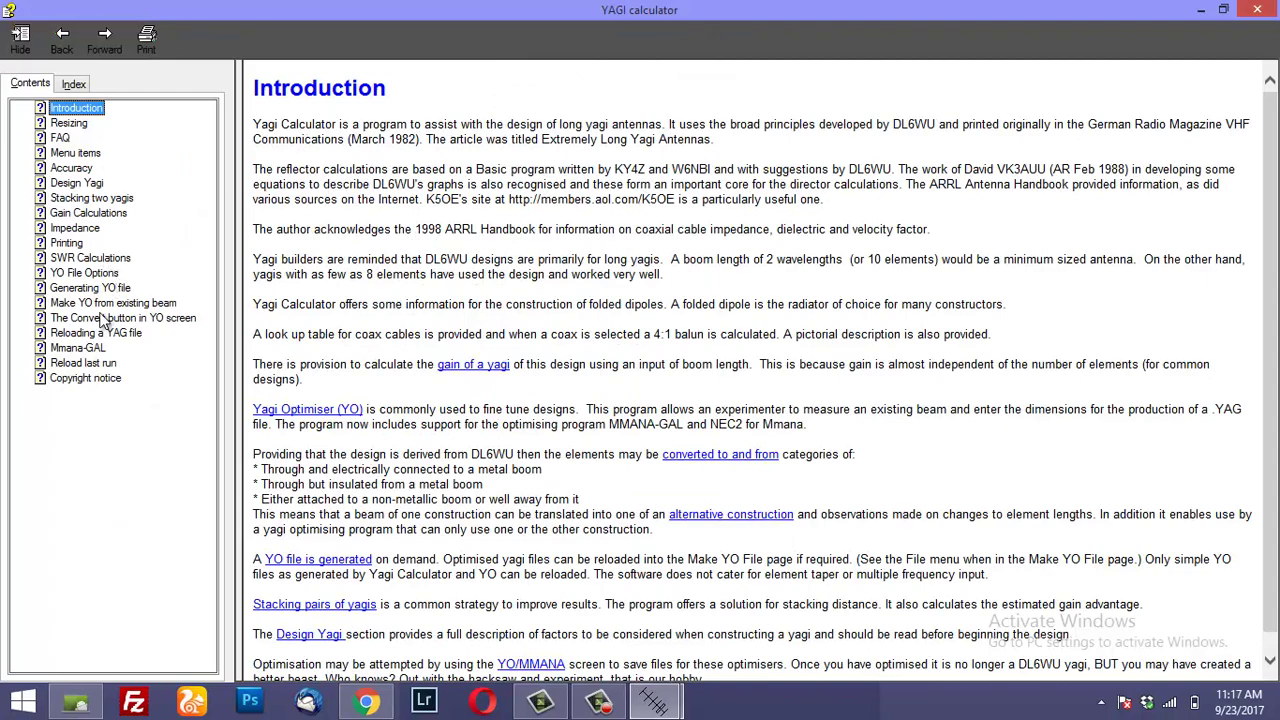
{"action": "left_click", "coordinate": [106, 263]}
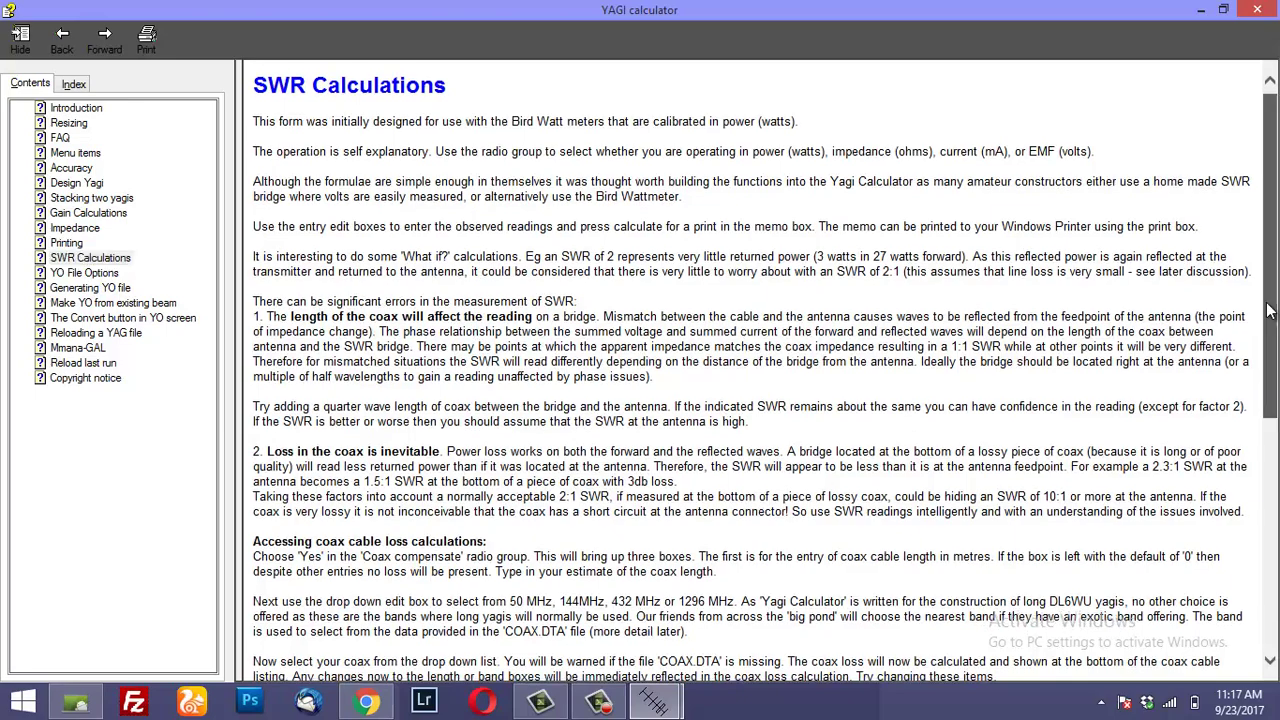
{"action": "mouse_move", "coordinate": [1271, 291]}
{"action": "left_mouse_down"}
{"action": "mouse_move", "coordinate": [1271, 531]}
{"action": "mouse_move", "coordinate": [1271, 291]}
{"action": "left_mouse_up"}
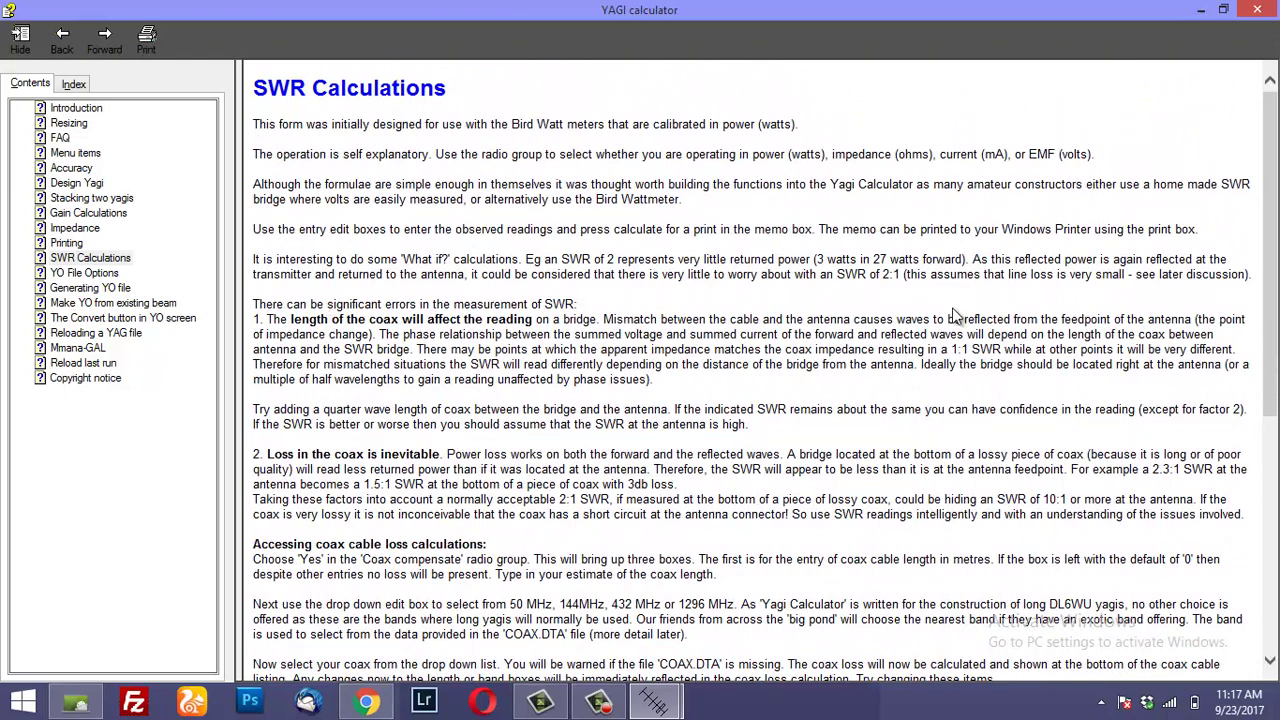
Close the YAGI calculator help window
{"action": "left_click", "coordinate": [1258, 10]}
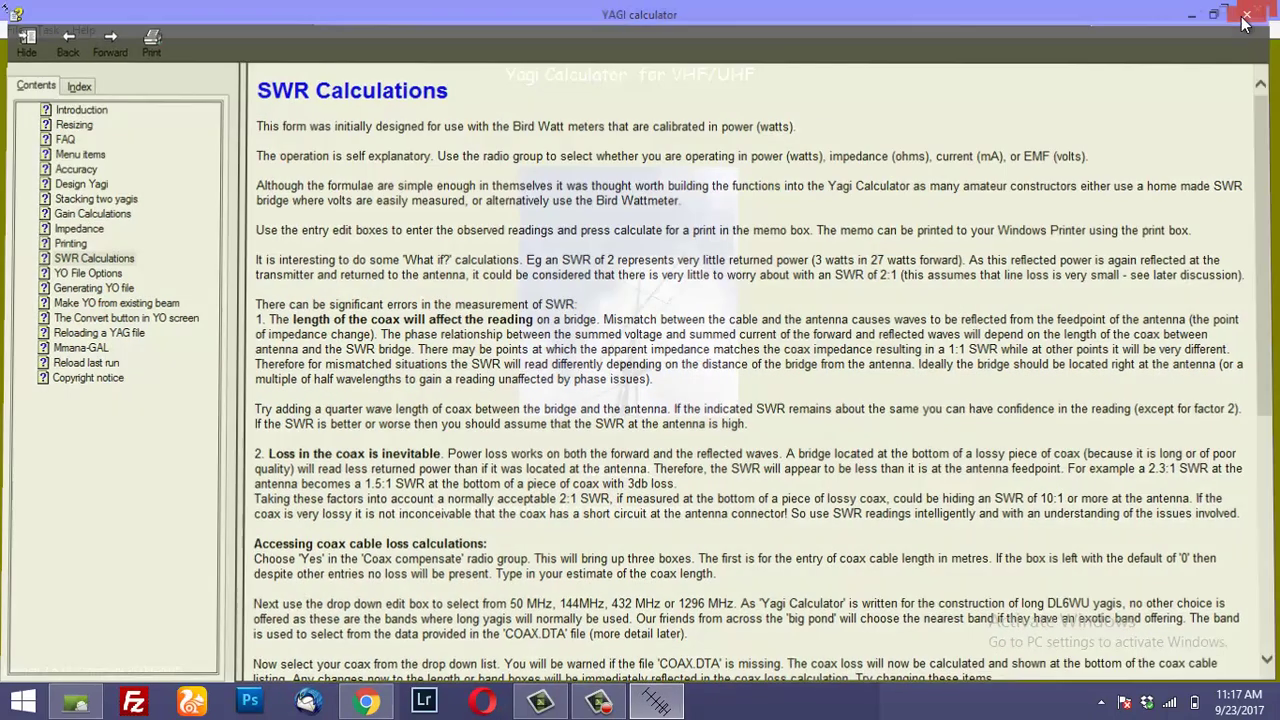